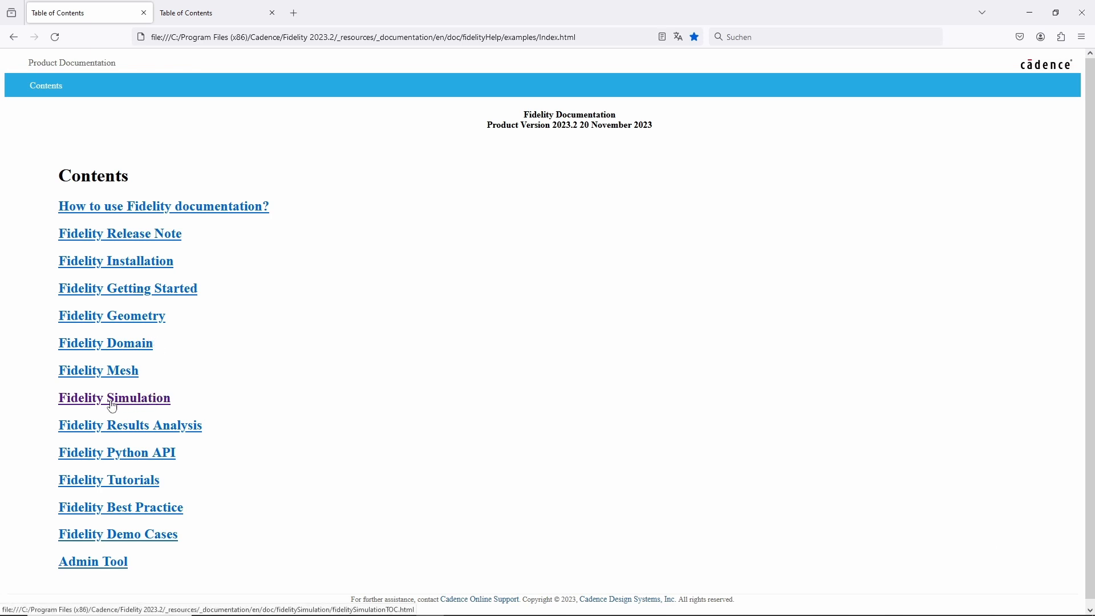
Step: Find the OpenLabs Language entry in the Fidelity Simulation table of contents and open its page in a new tab
left_click(220, 15)
scroll(304, 188, "up", 6)
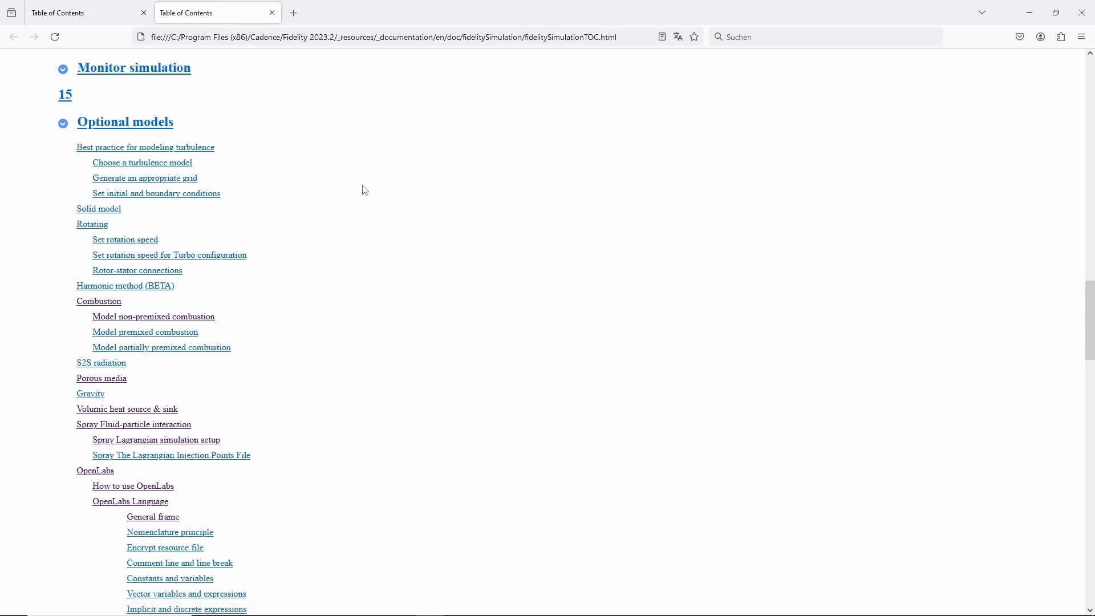
scroll(366, 190, "down", 5)
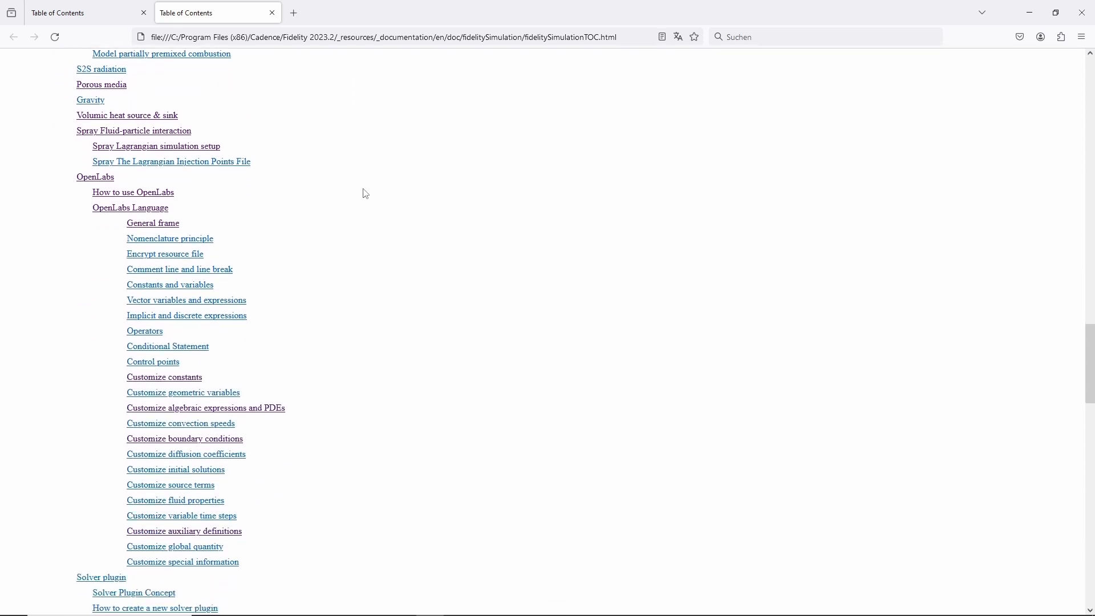
scroll(366, 194, "down", 1)
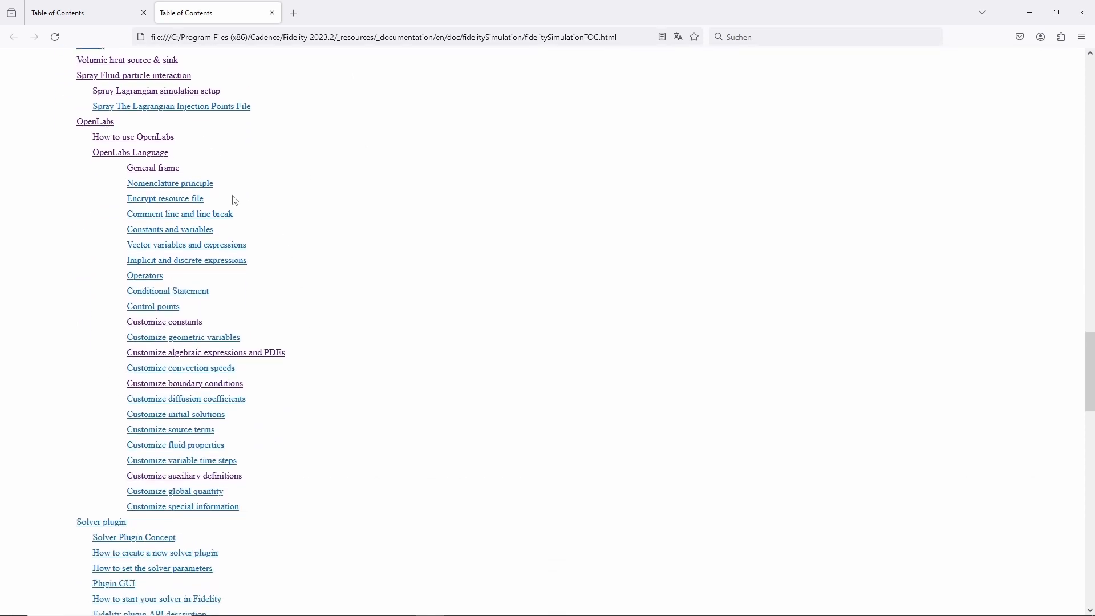
right_click(158, 156)
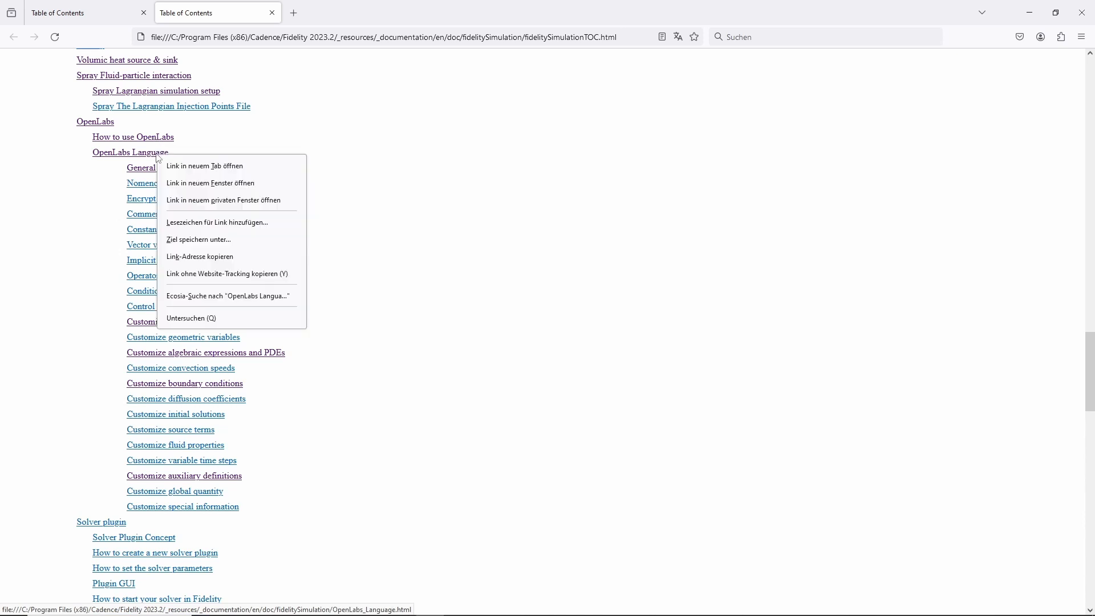
left_click(176, 165)
left_click(356, 13)
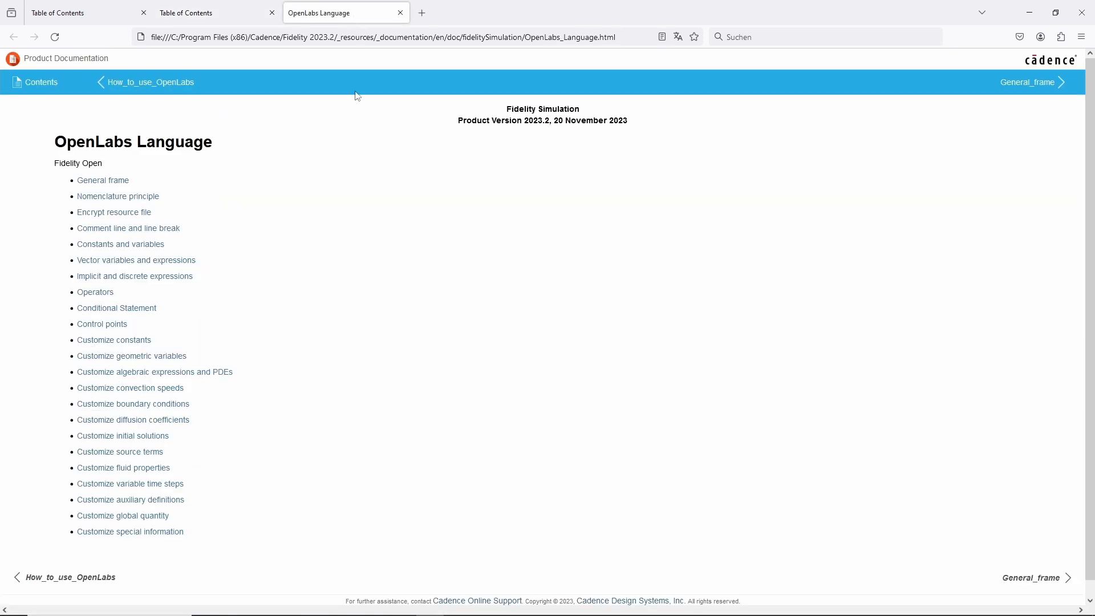
Step: Open the Customize algebraic expressions and PDEs page in a new tab and expand its Convection-diffusion-source transport equations section
right_click(201, 377)
left_click(231, 383)
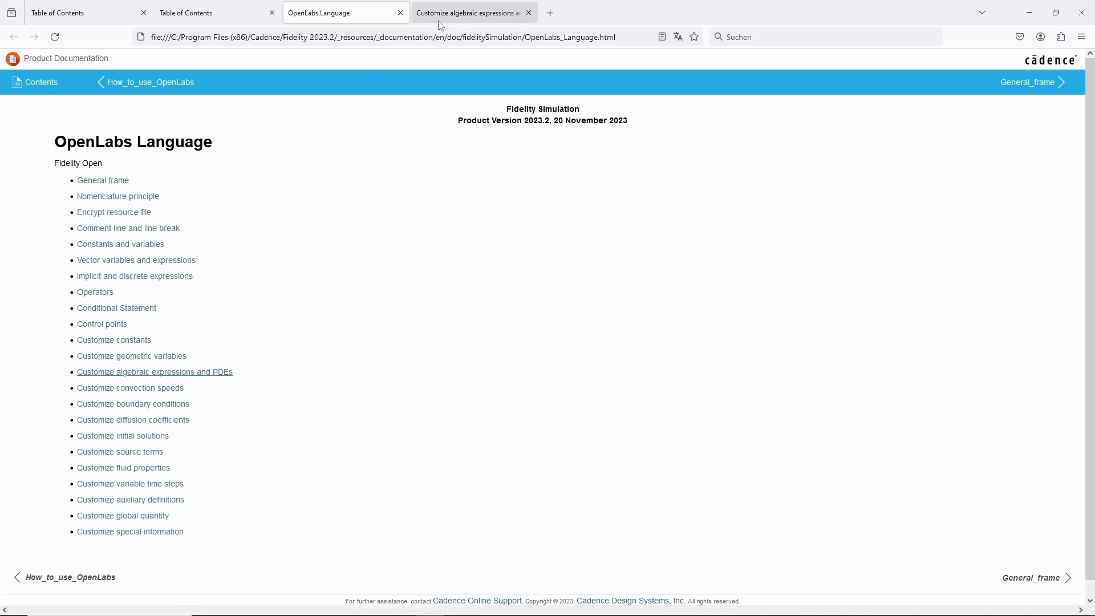
left_click(441, 17)
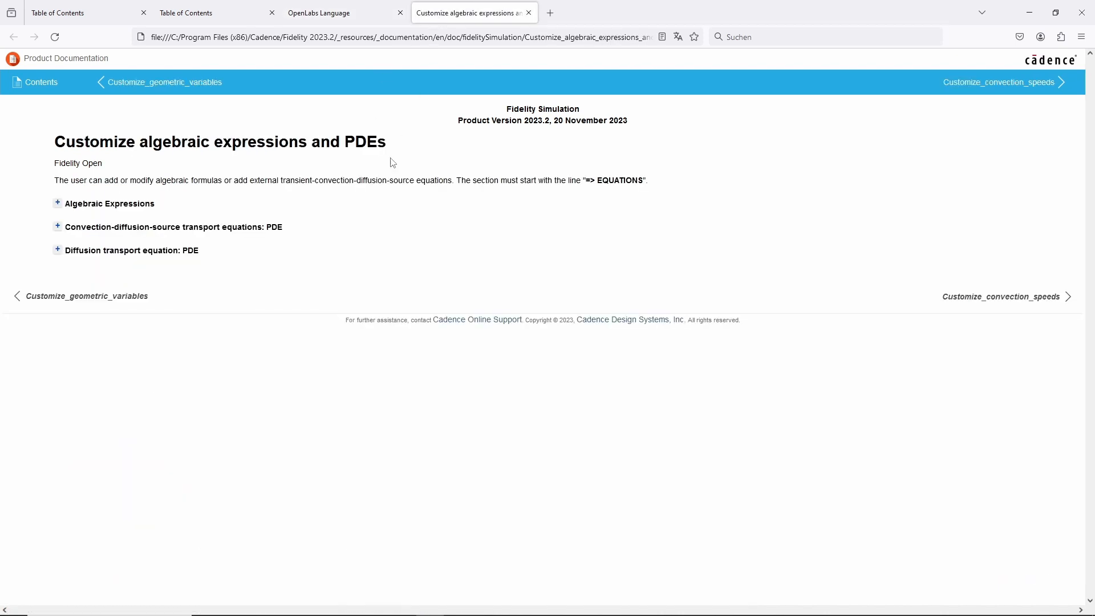
left_click(231, 228)
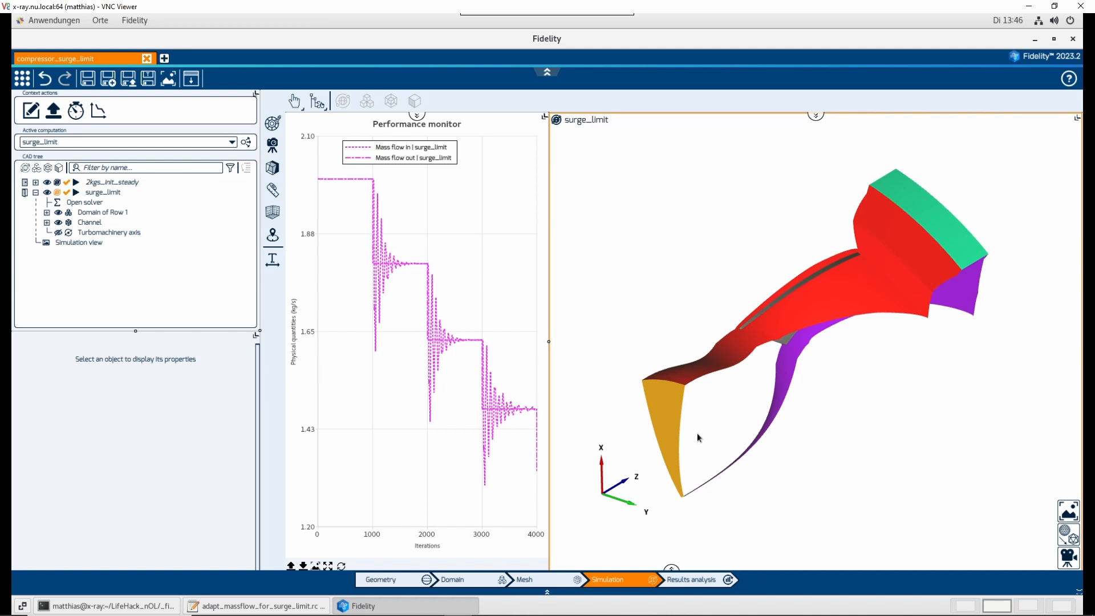
Step: Select the surge_limit computation in Fidelity and fit the performance monitor plot to the complete mass flow history
left_click(108, 193)
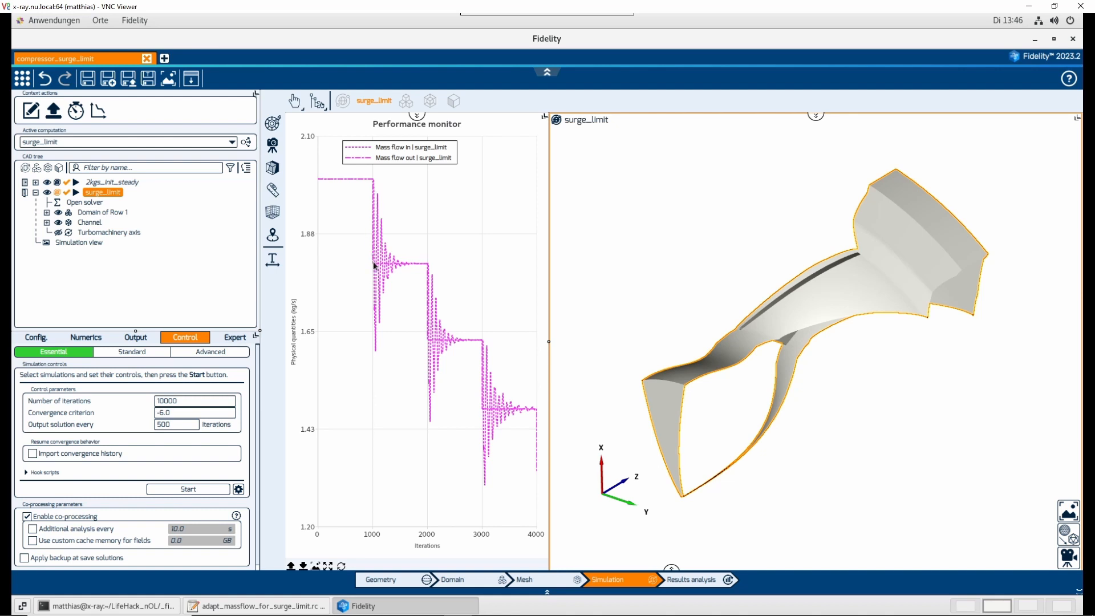
mouse_move(374, 266)
left_click(328, 566)
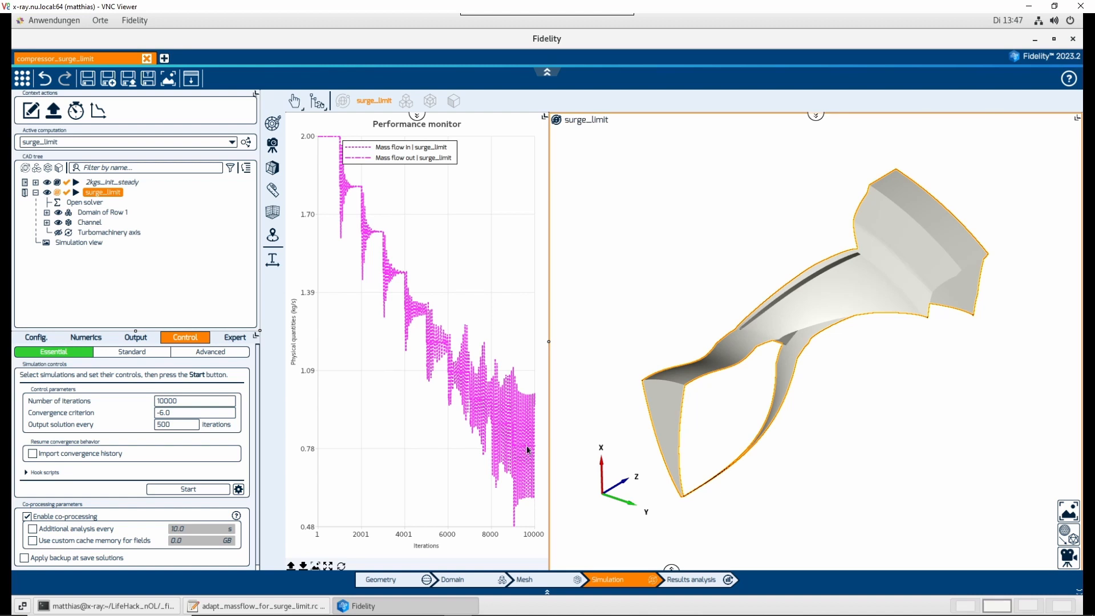
mouse_move(537, 449)
Step: Open the labs editor for Domain of Row 1 in the surge_limit computation
left_click(95, 214)
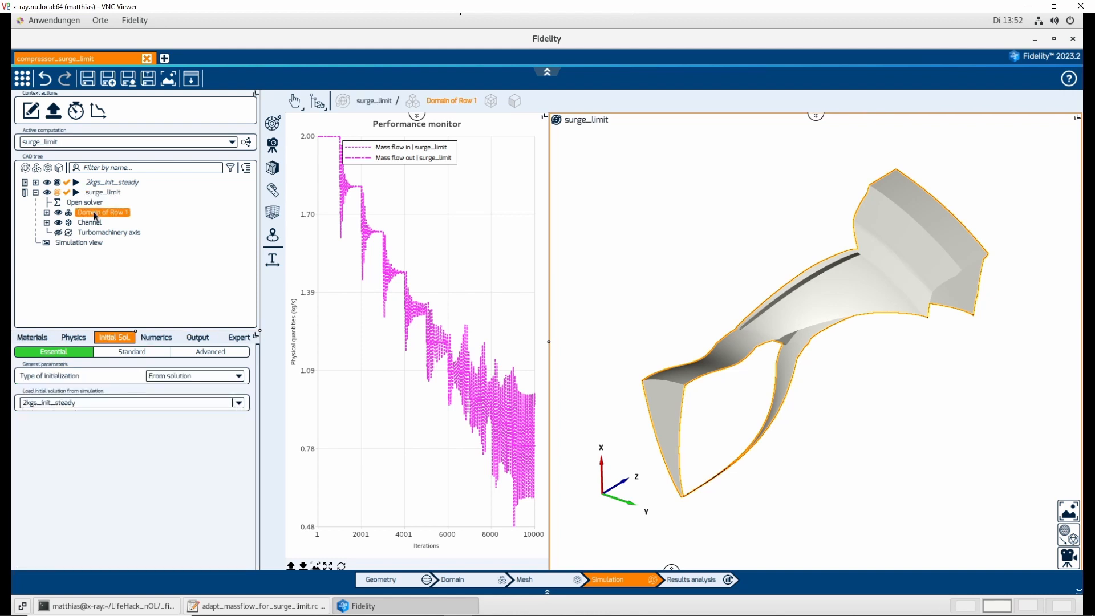
right_click(95, 213)
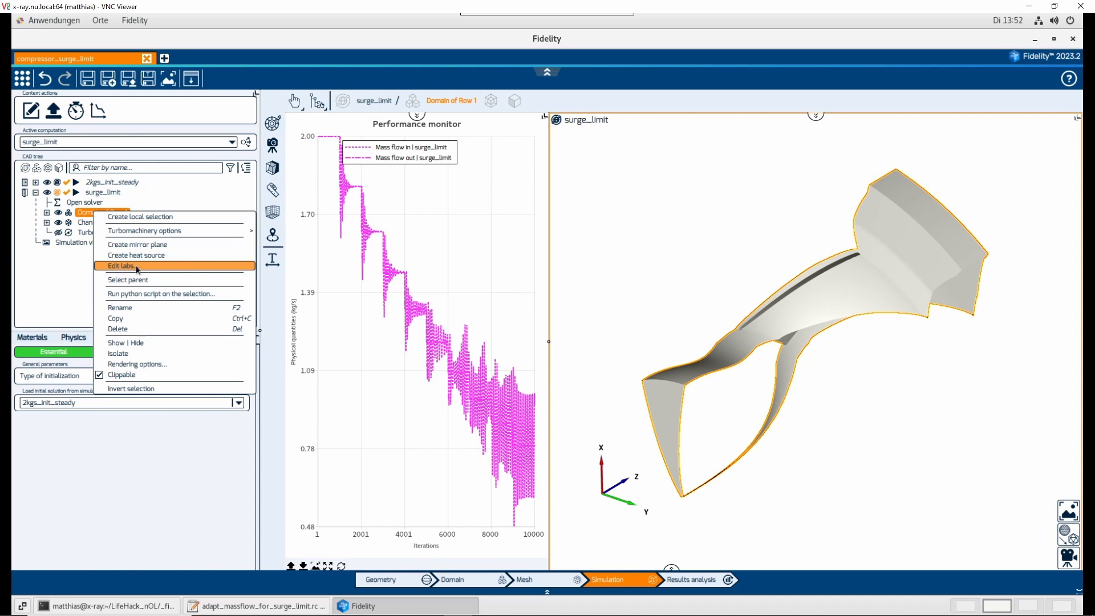
left_click(120, 267)
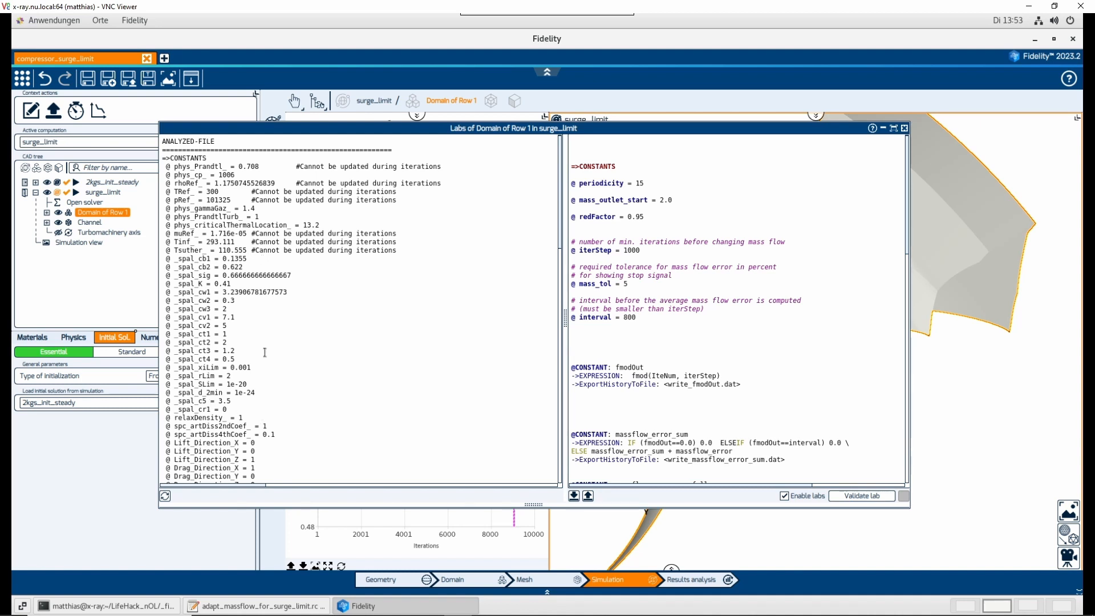
Step: Examine the analyzed file's constants, CFD, geometric and numerical variables, fluid properties, equations and internal boundary conditions
scroll(288, 359, "down", 1)
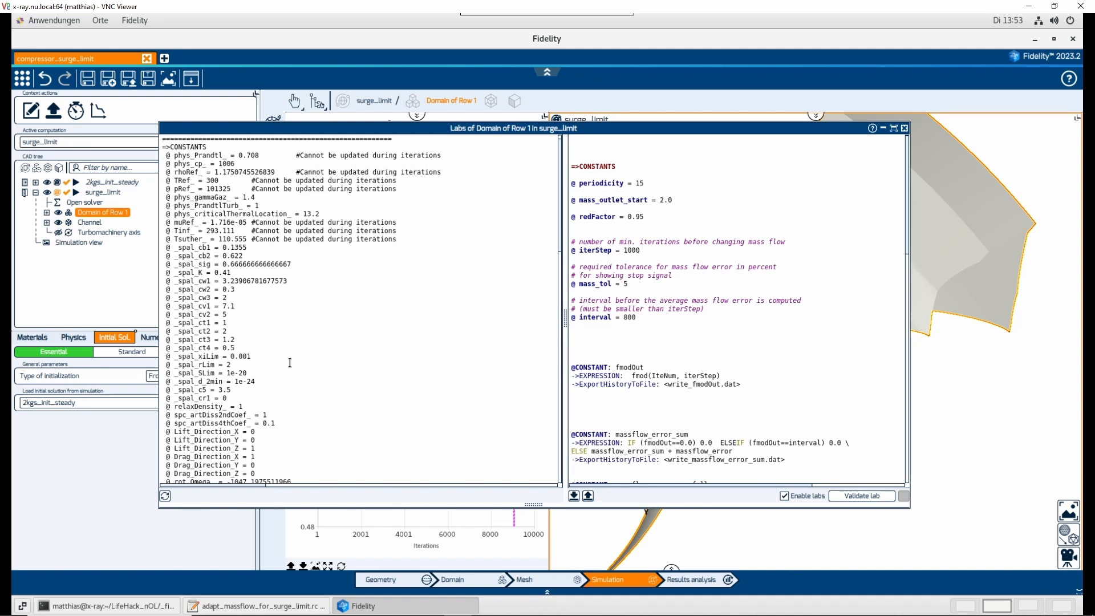
scroll(289, 362, "down", 4)
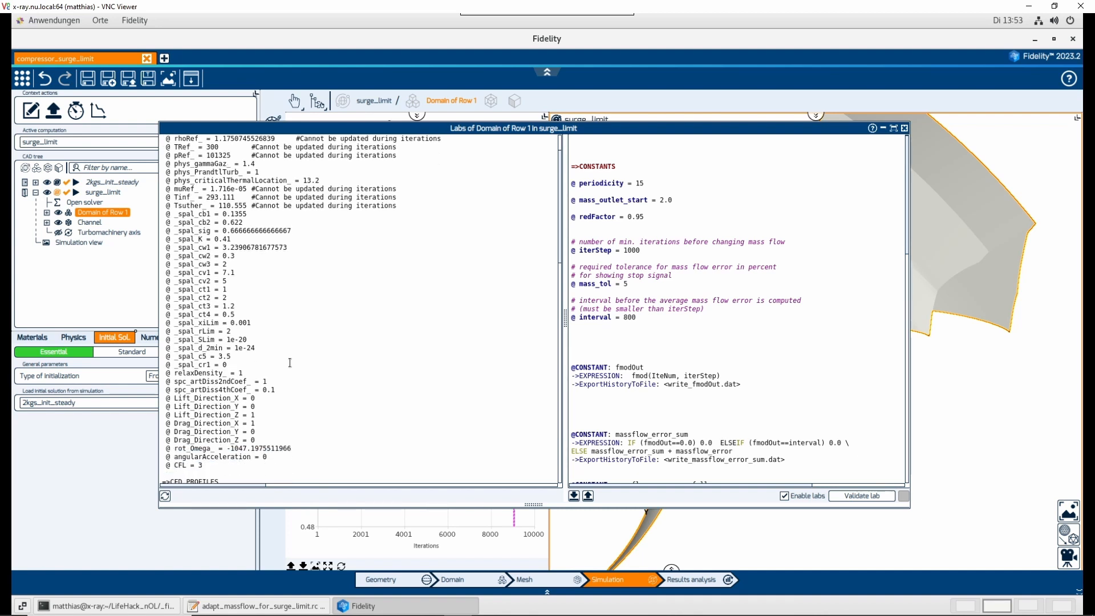
scroll(306, 401, "down", 1)
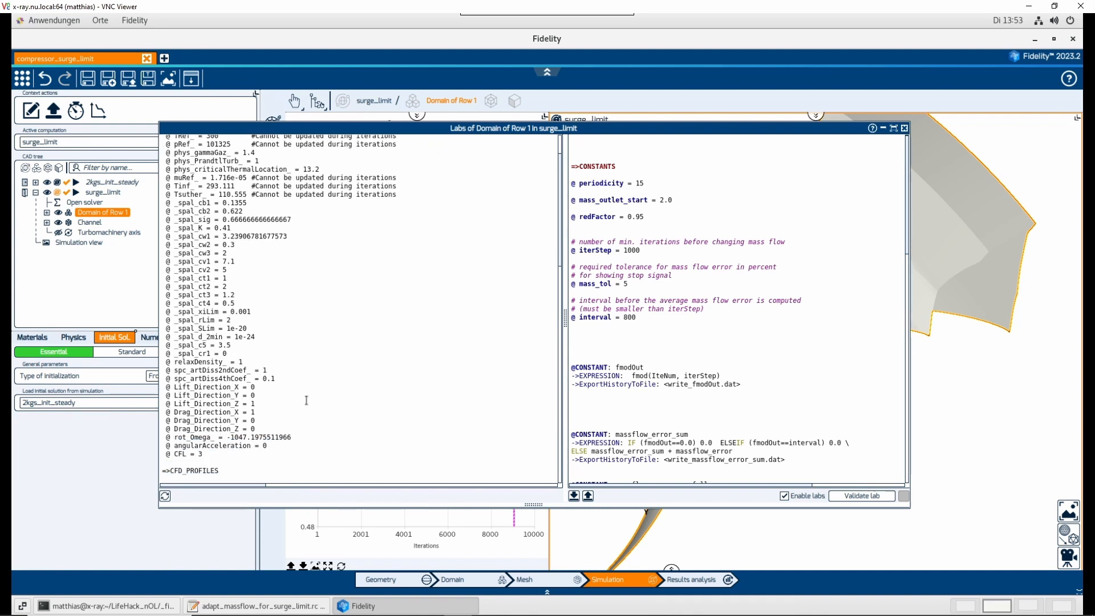
scroll(307, 400, "down", 13)
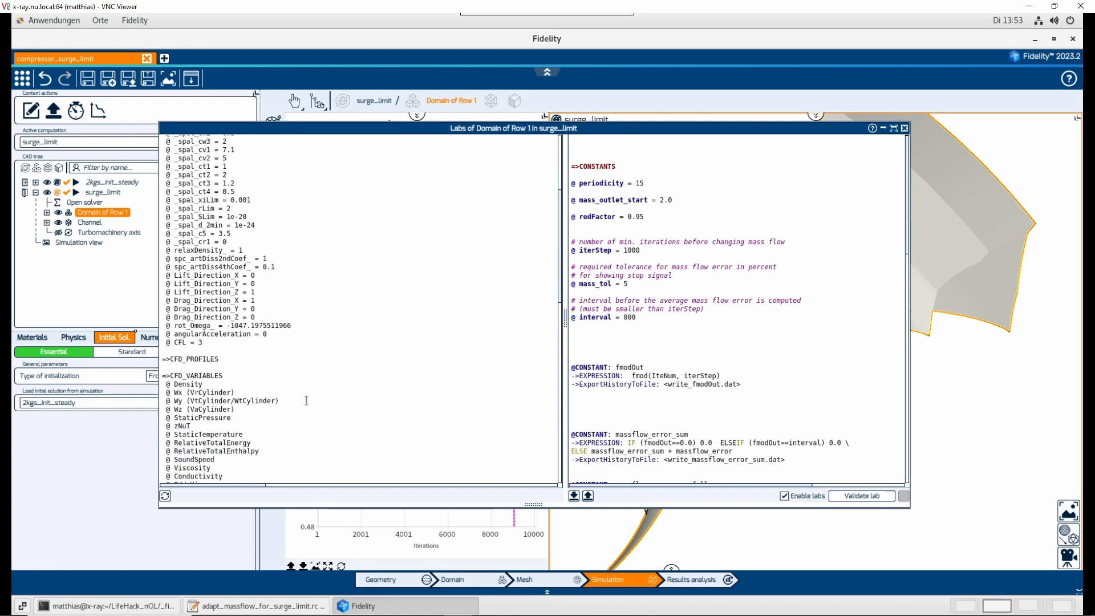
scroll(306, 401, "down", 4)
scroll(306, 401, "down", 5)
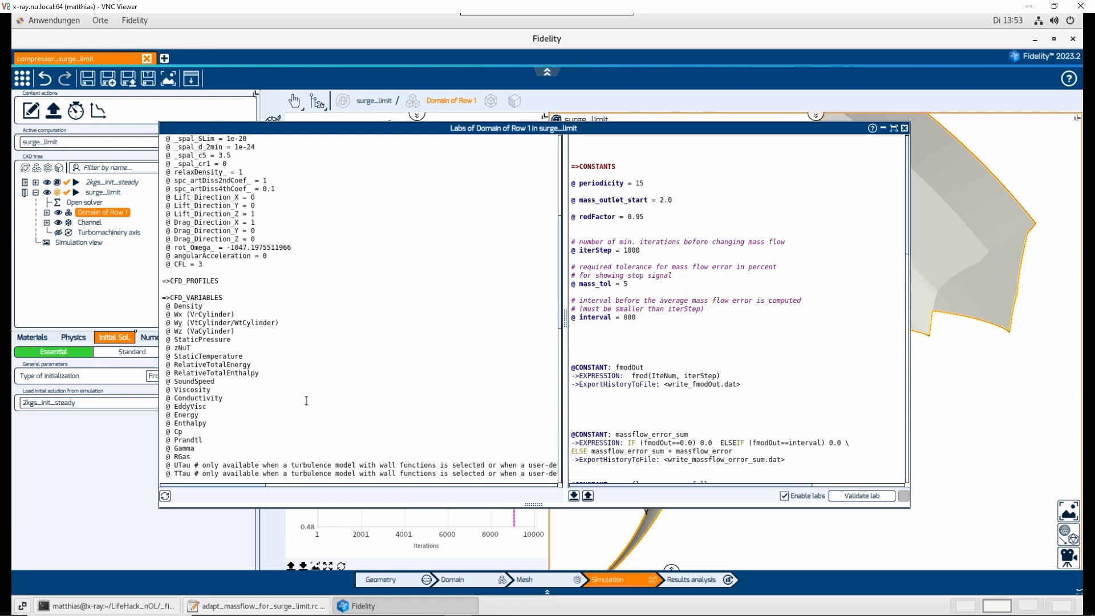
scroll(306, 401, "down", 1)
scroll(306, 401, "down", 2)
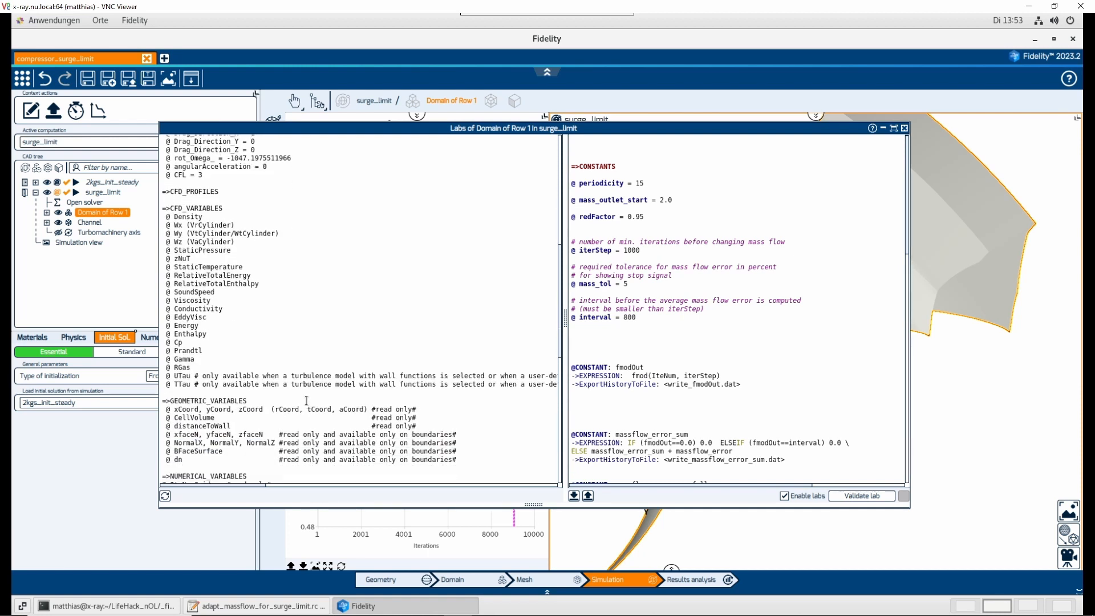
scroll(307, 401, "down", 2)
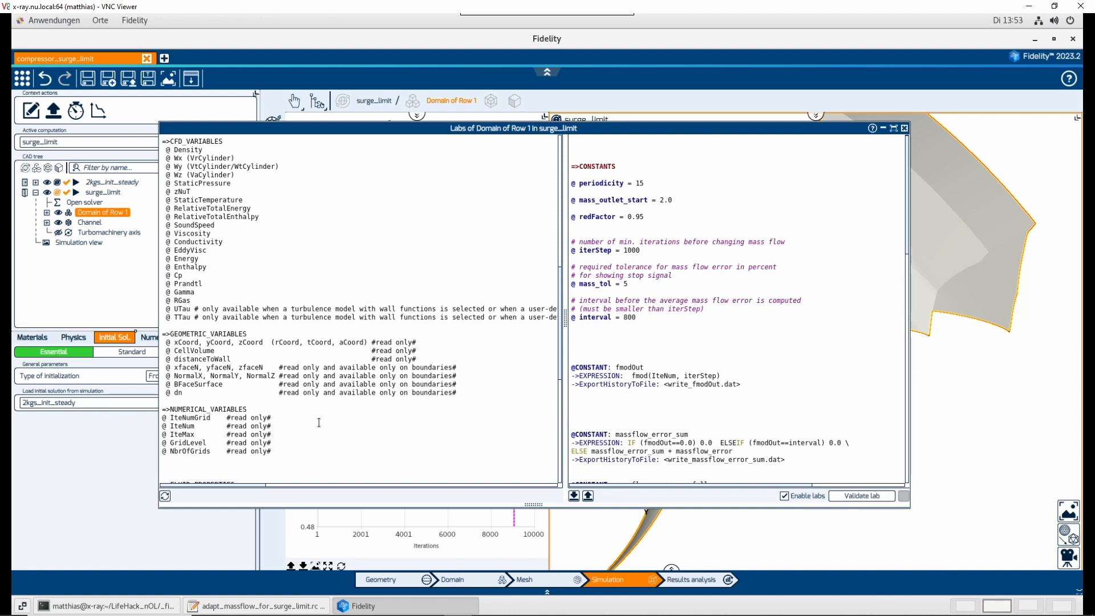
scroll(318, 422, "down", 1)
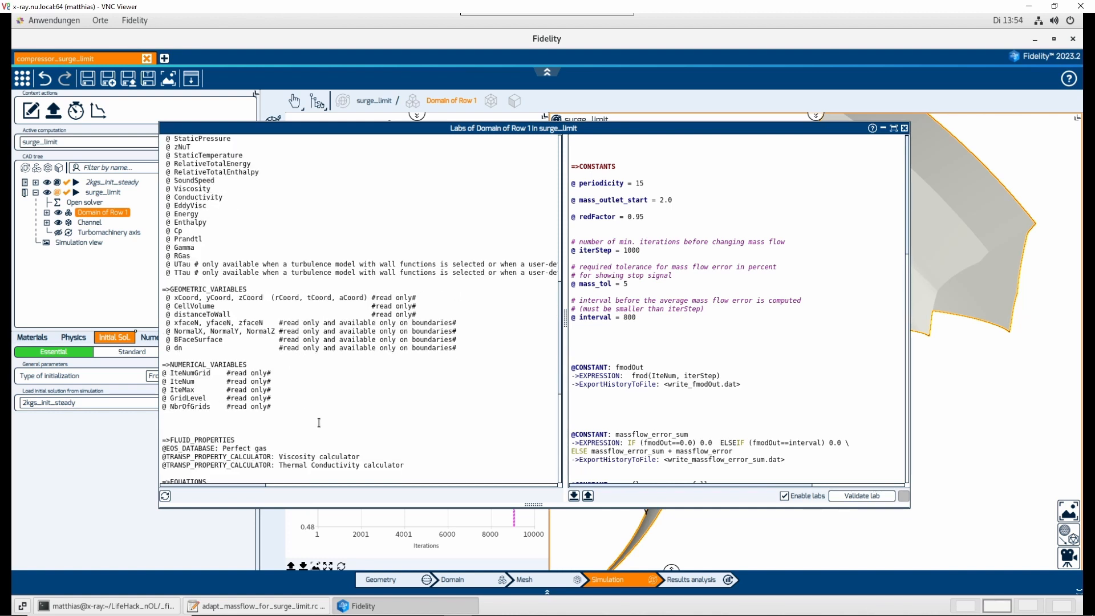
scroll(319, 423, "down", 1)
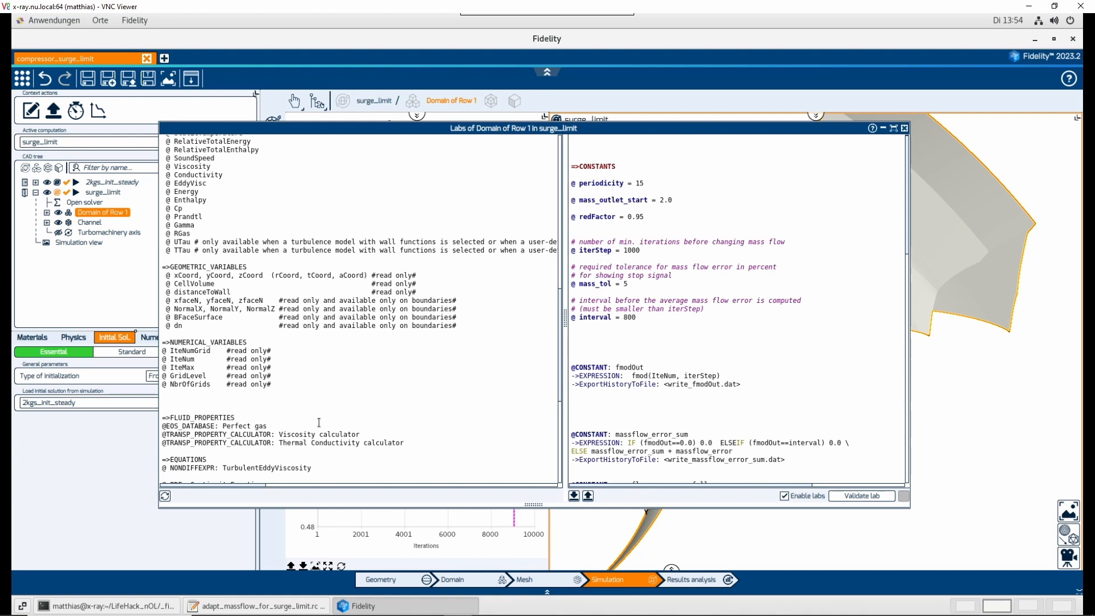
scroll(319, 423, "down", 2)
scroll(319, 423, "down", 1)
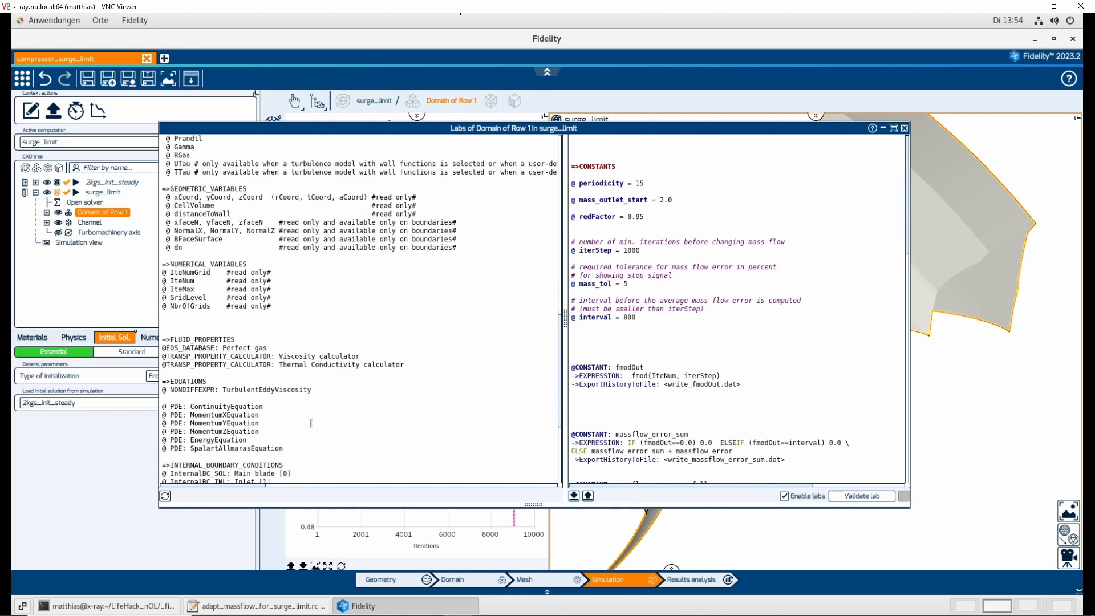
scroll(311, 422, "down", 2)
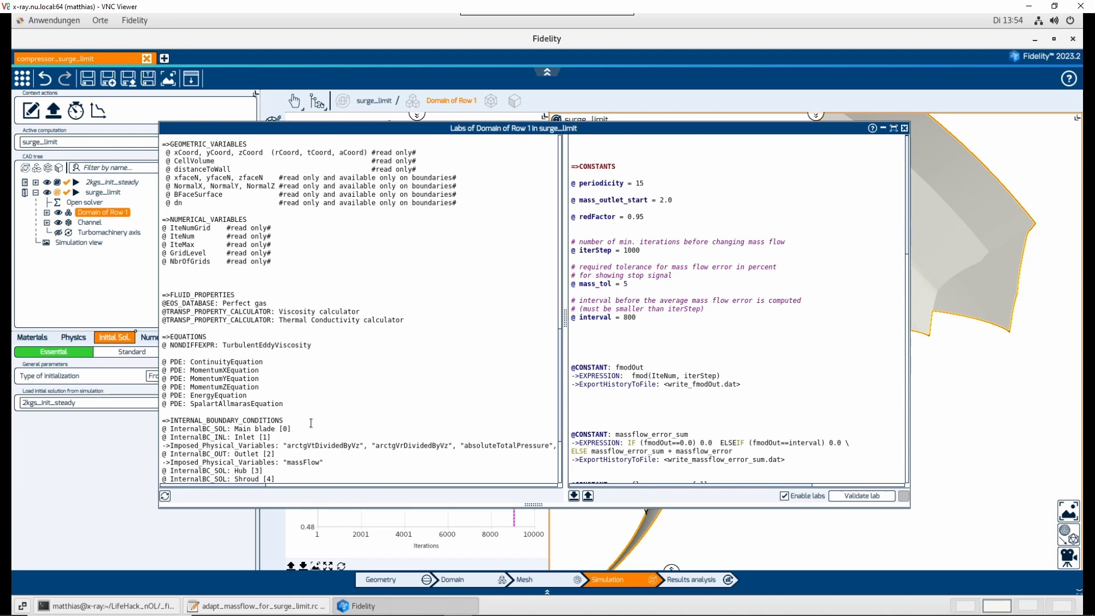
scroll(311, 423, "down", 1)
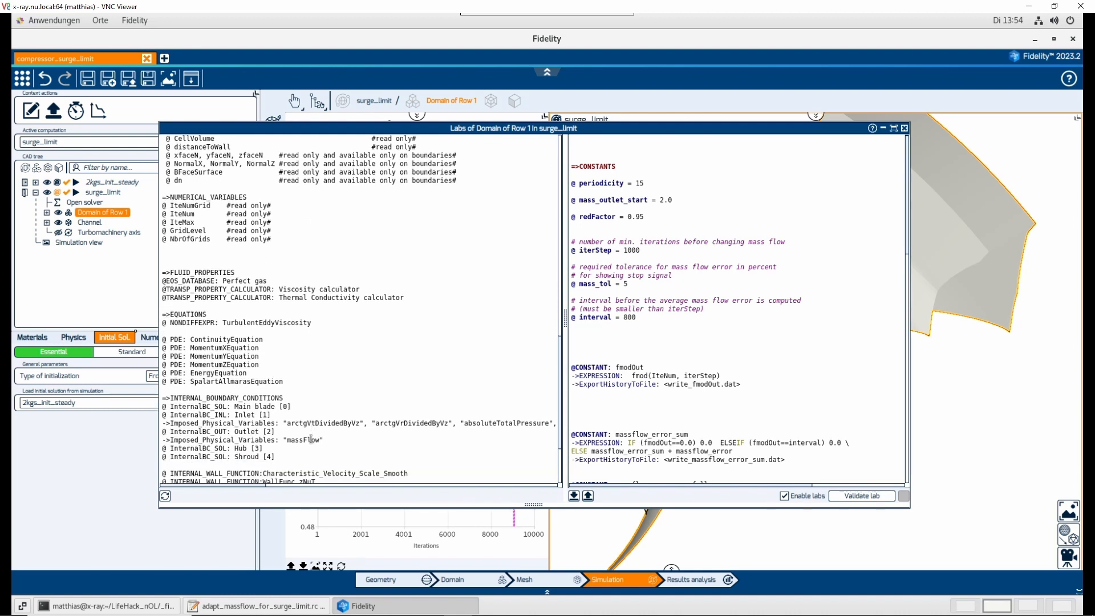
Step: Highlight the outlet's imposed massFlow variable in the internal boundary conditions, and view the diffusion coefficients and source terms below
double_click(250, 433)
left_click(318, 438)
double_click(296, 438)
scroll(355, 440, "down", 4)
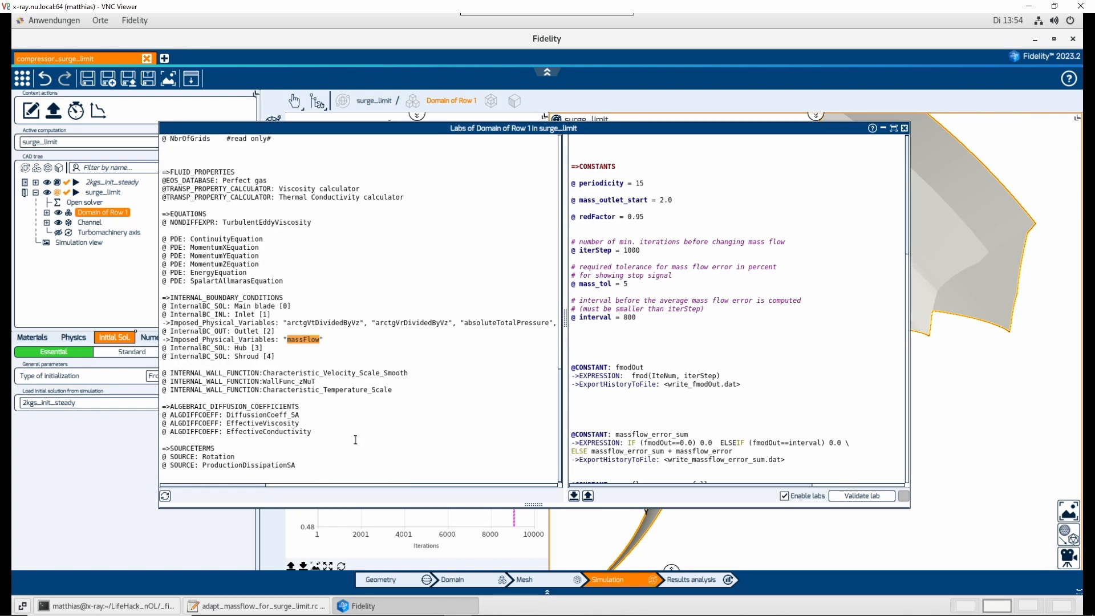
left_click(393, 446)
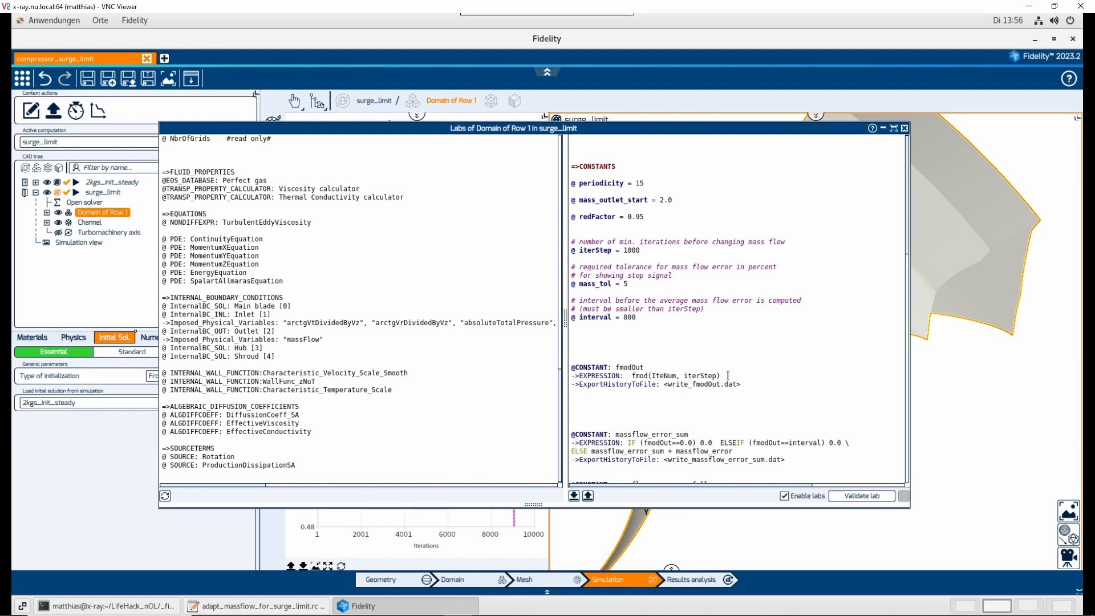
Step: Review the lab script's mass flow error constants, highlighting massflow_error_avg, massflow_error_sum in its expression, and the stopSim constant
scroll(827, 380, "down", 4)
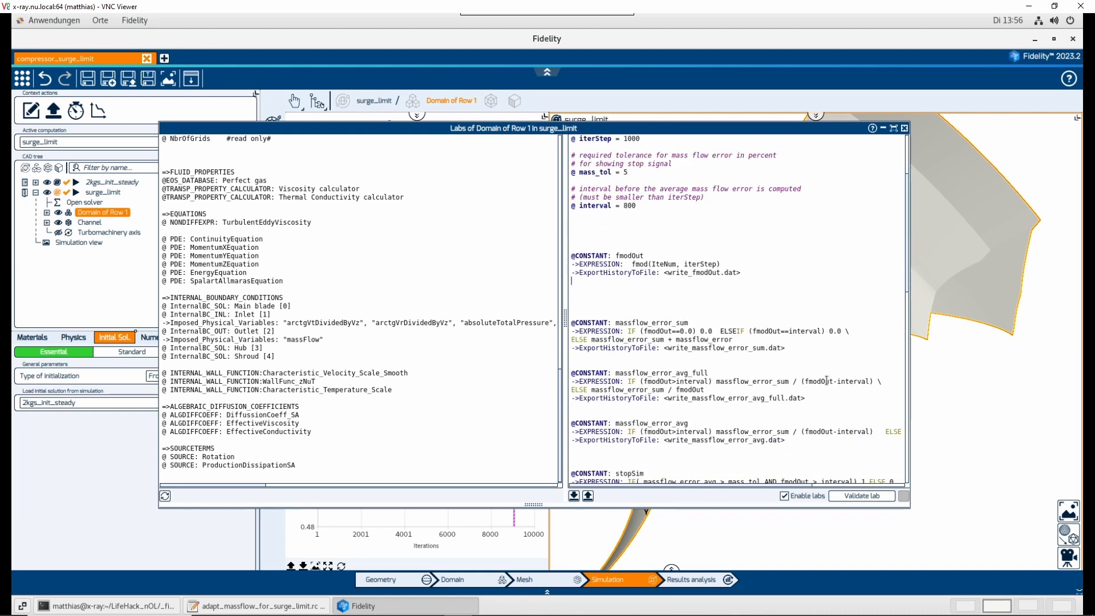
scroll(826, 381, "down", 1)
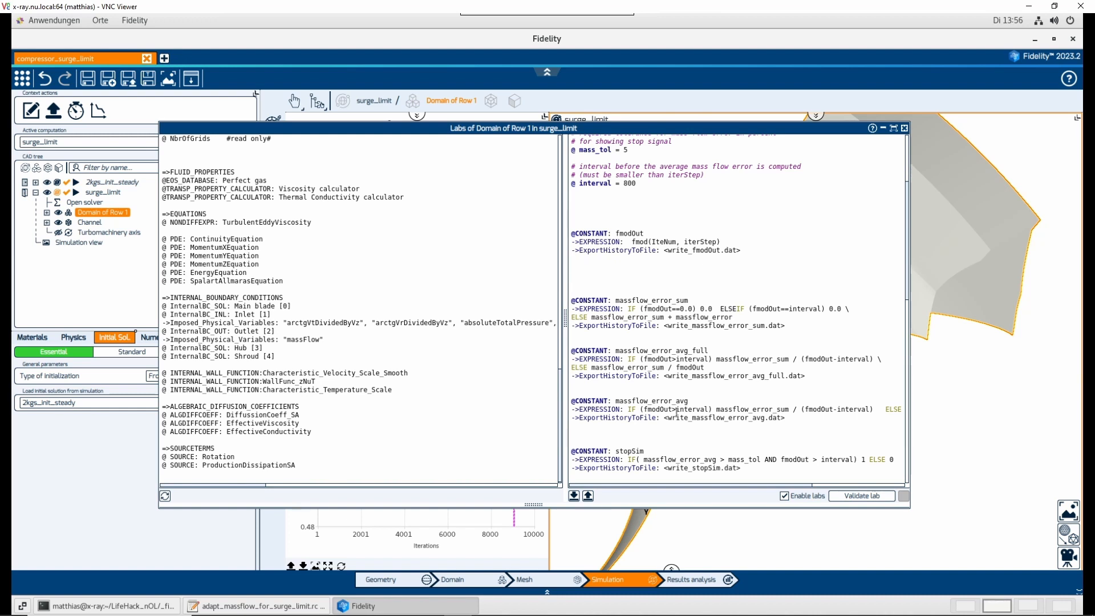
double_click(704, 400)
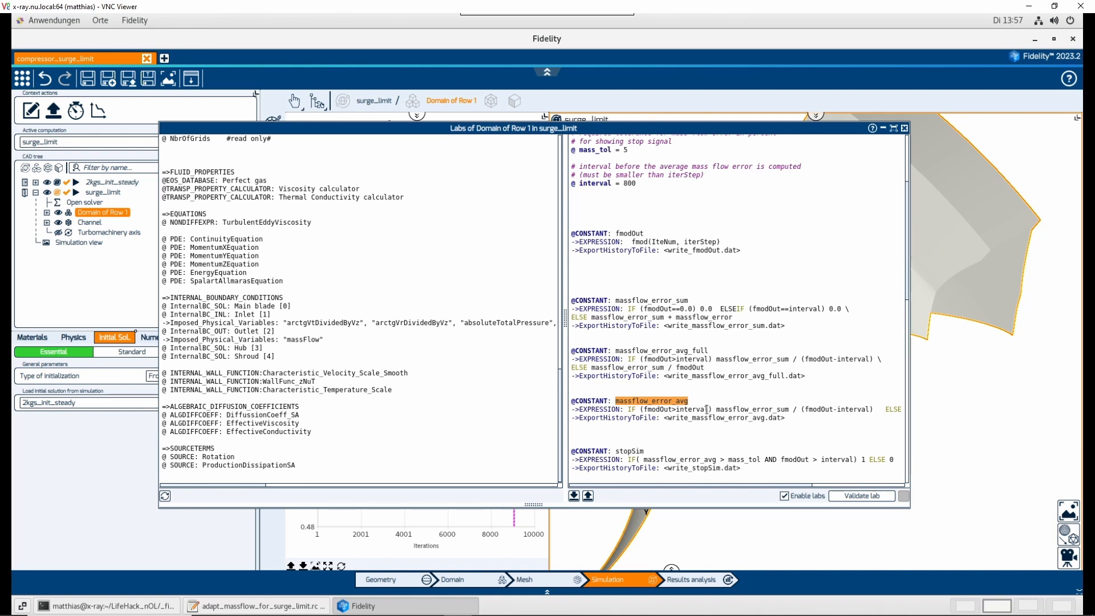
left_click(721, 410)
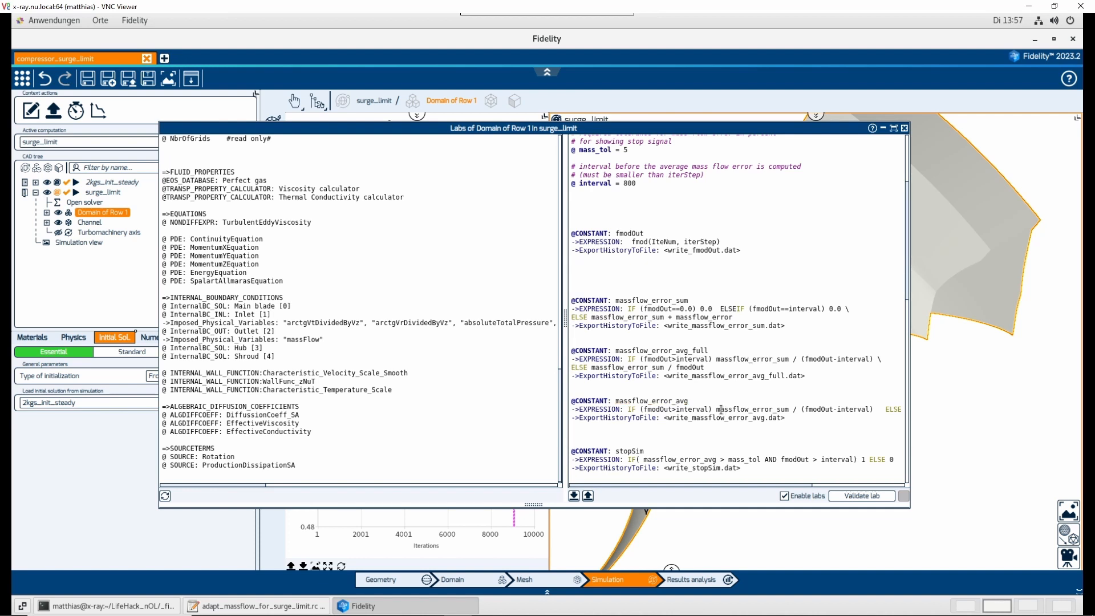
double_click(721, 410)
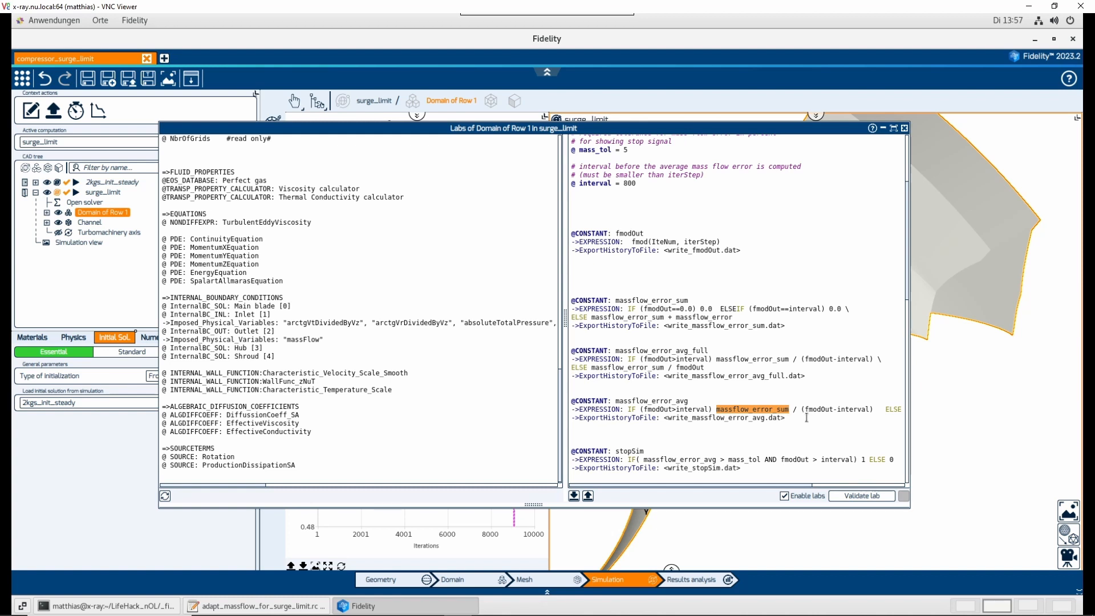
type("0.0")
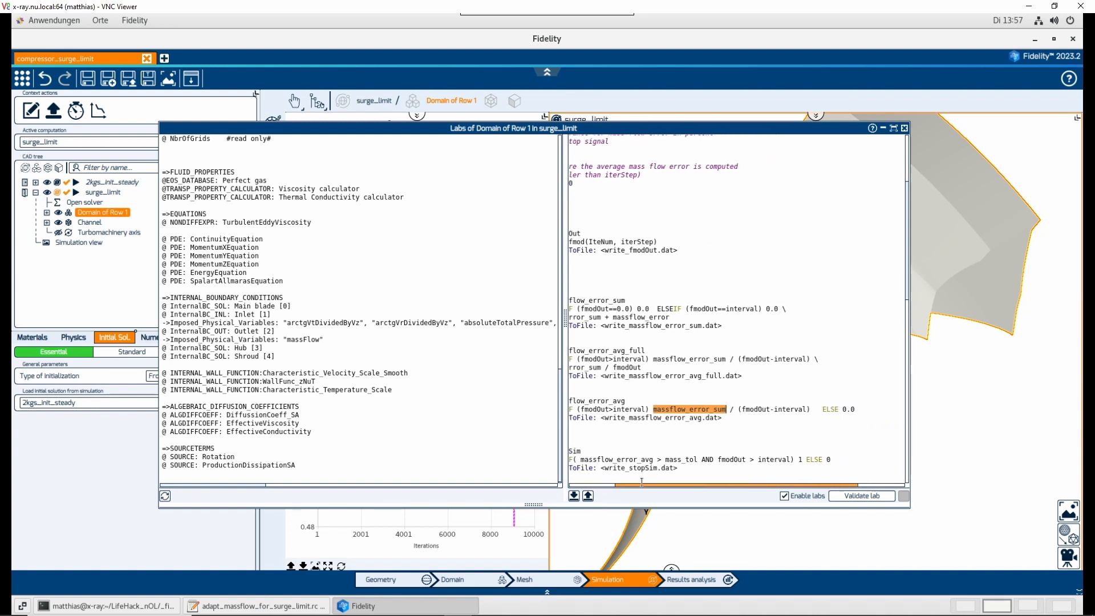
scroll(846, 410, "left", 2)
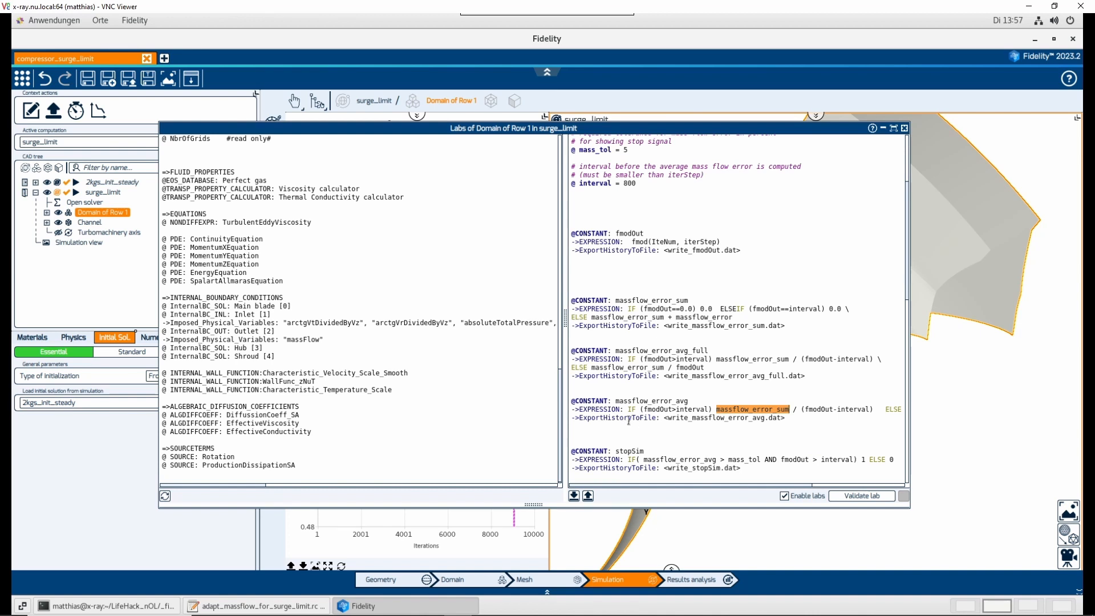
double_click(628, 418)
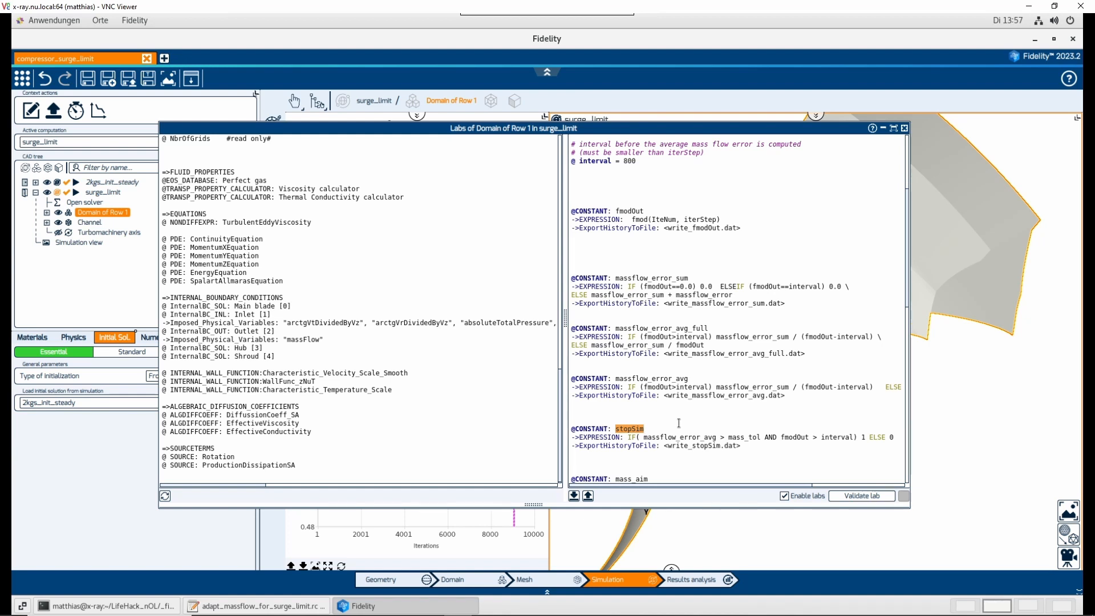
Step: Review the mass_aim constant's expression and highlight mass_aim where the massOutlet customized boundary condition uses it
scroll(679, 423, "down", 2)
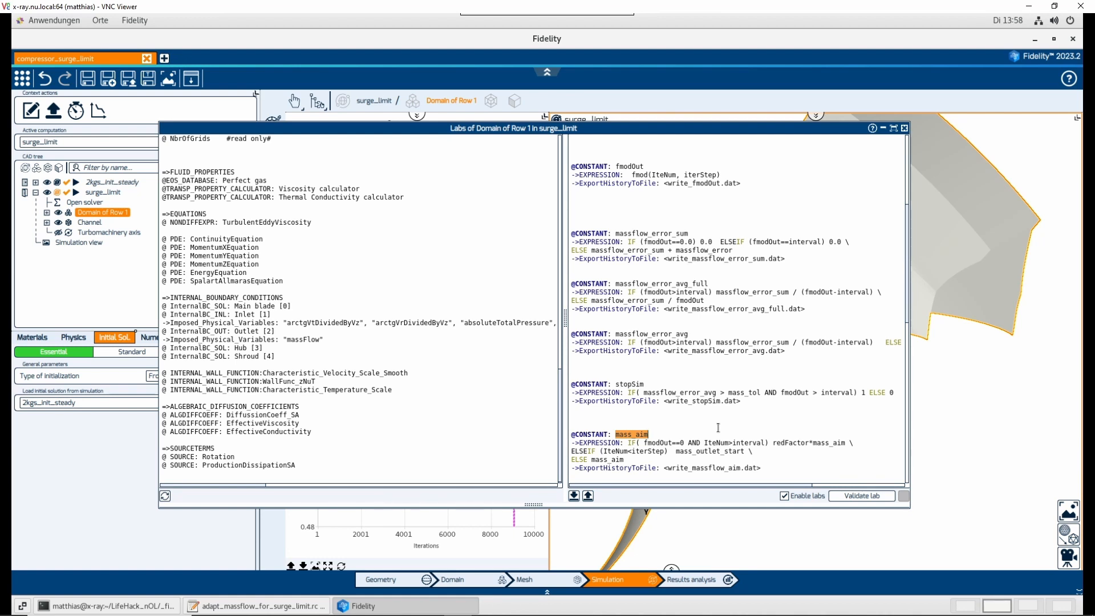
scroll(718, 427, "down", 6)
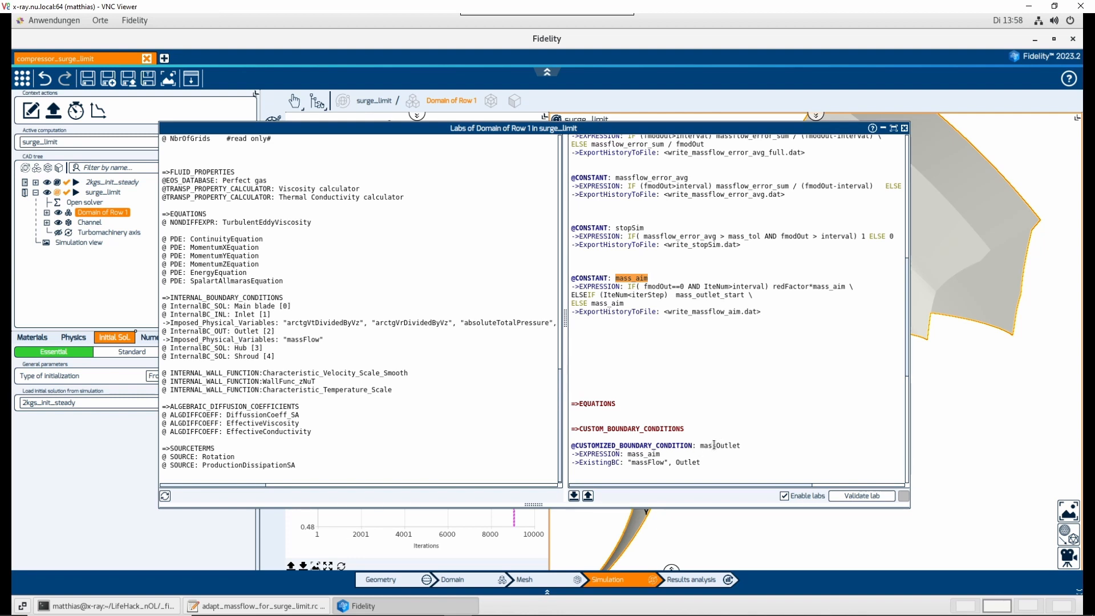
left_click(644, 454)
double_click(644, 455)
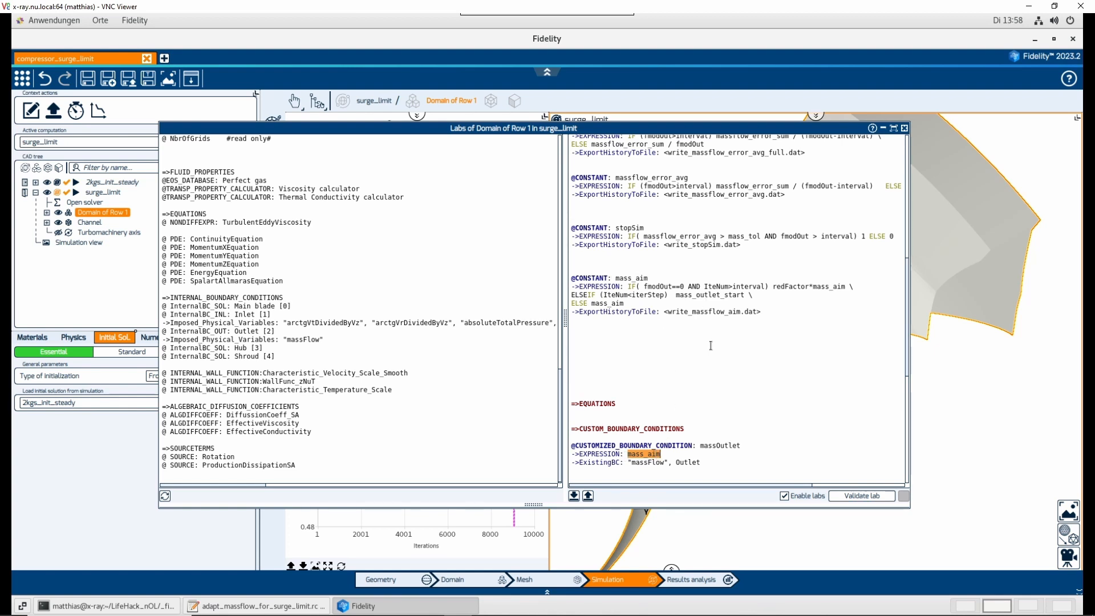
Step: Review the lab script's global quantities, highlighting massflow_in and massflow_error
scroll(711, 345, "down", 7)
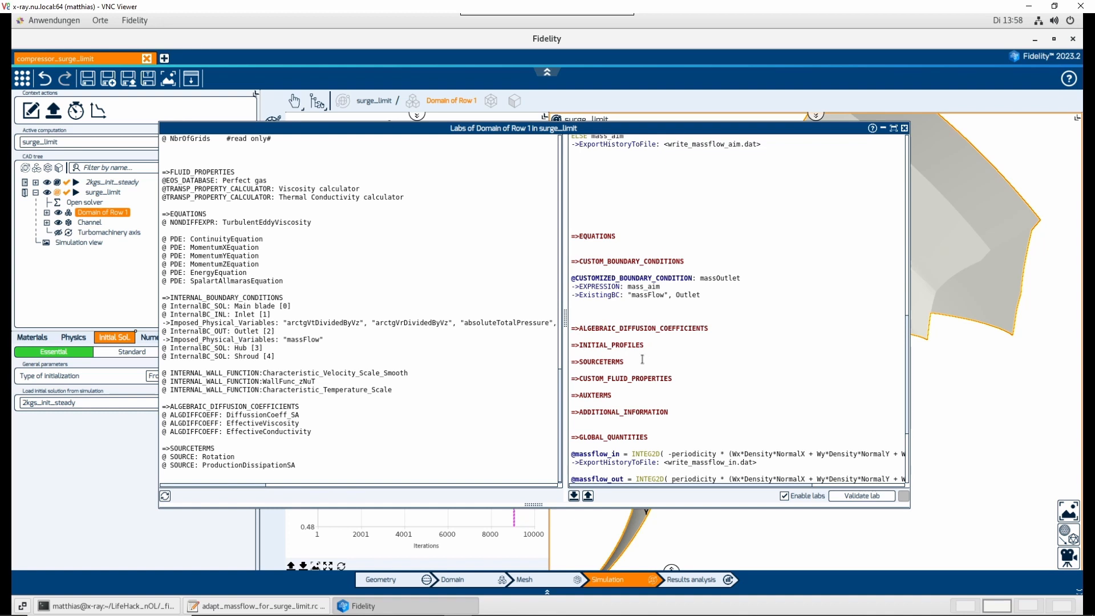
scroll(727, 359, "down", 2)
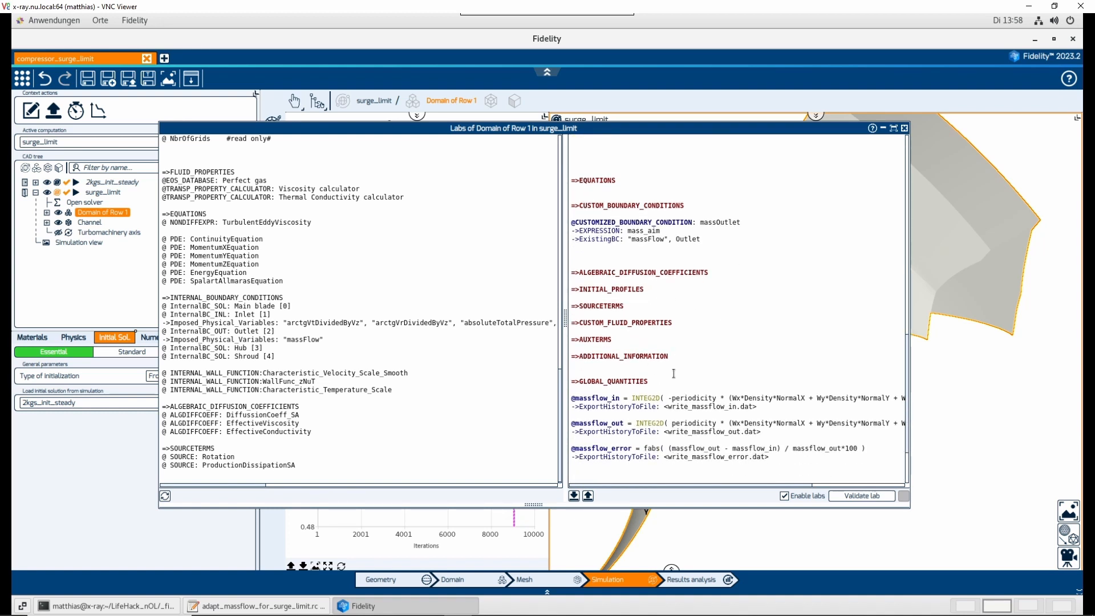
double_click(595, 398)
double_click(623, 448)
Step: Look back through the analyzed file's numerical and geometric variables to its list of CFD variables
scroll(491, 384, "up", 1)
scroll(489, 385, "up", 6)
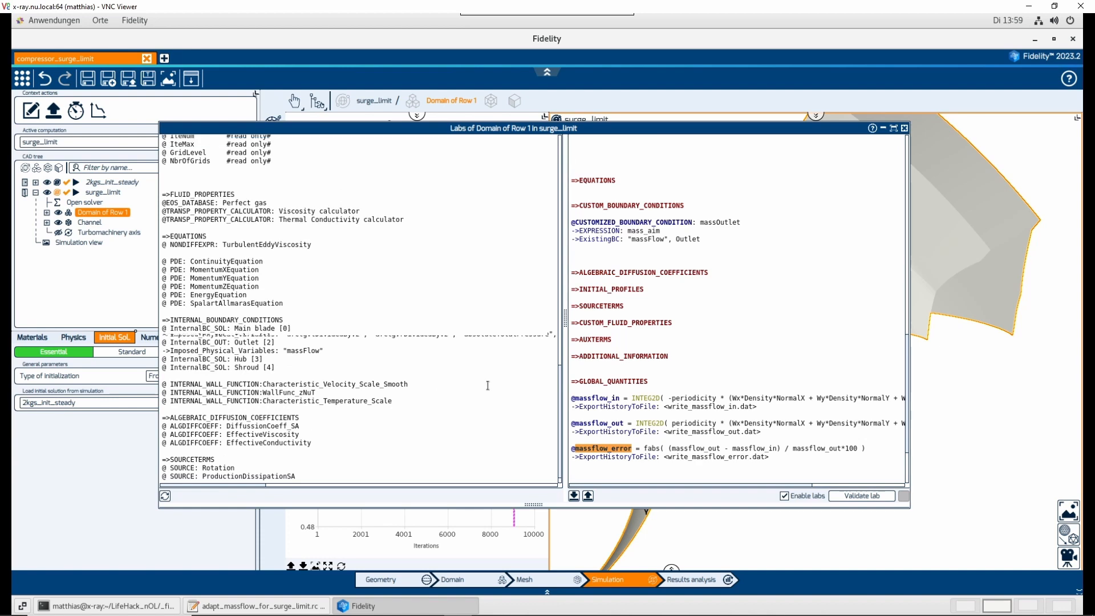
scroll(487, 385, "up", 6)
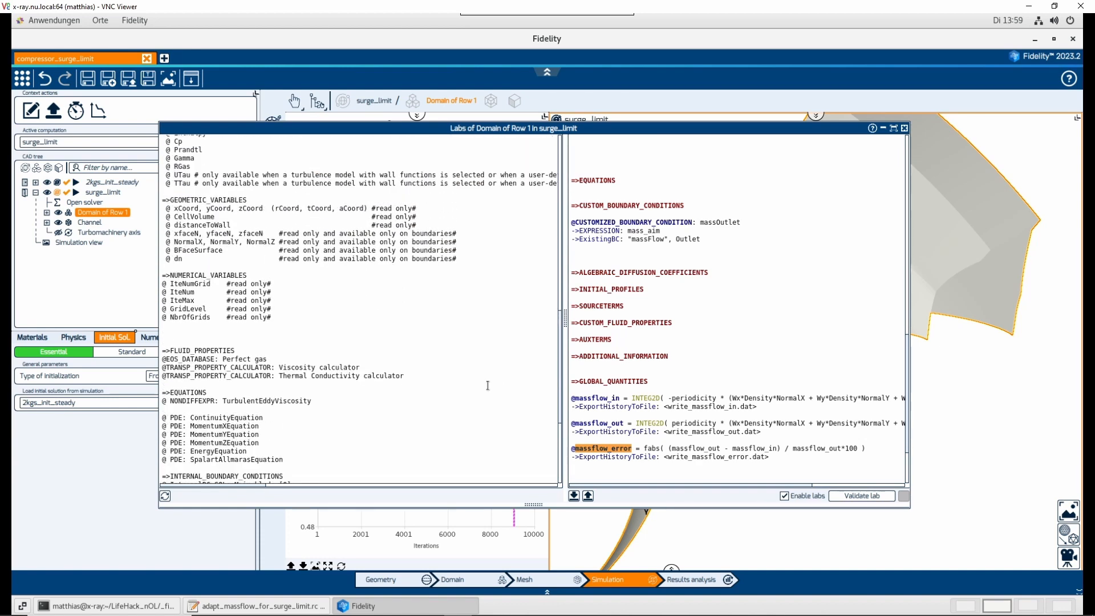
scroll(487, 385, "up", 2)
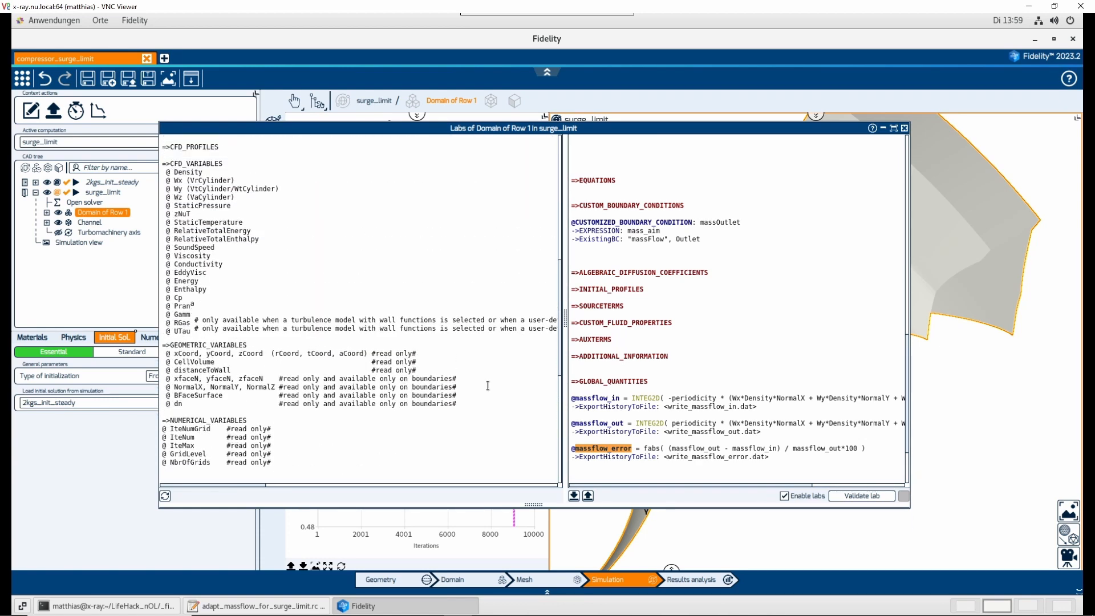
Step: Validate the enabled lab script of Domain of Row 1 and close the labs editor
left_click(792, 441)
scroll(741, 417, "up", 1)
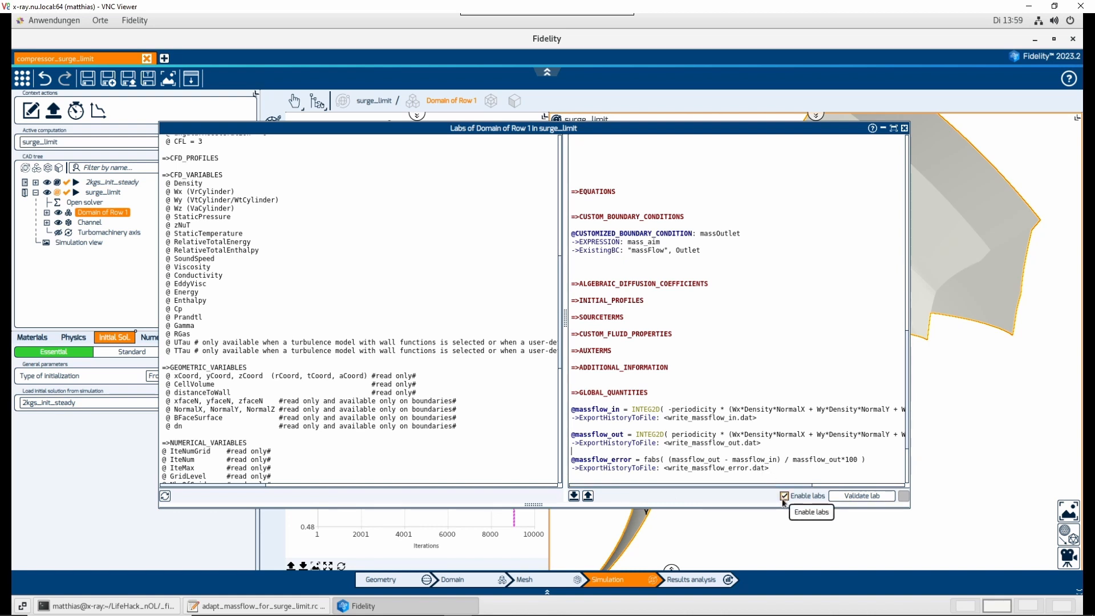
left_click(845, 497)
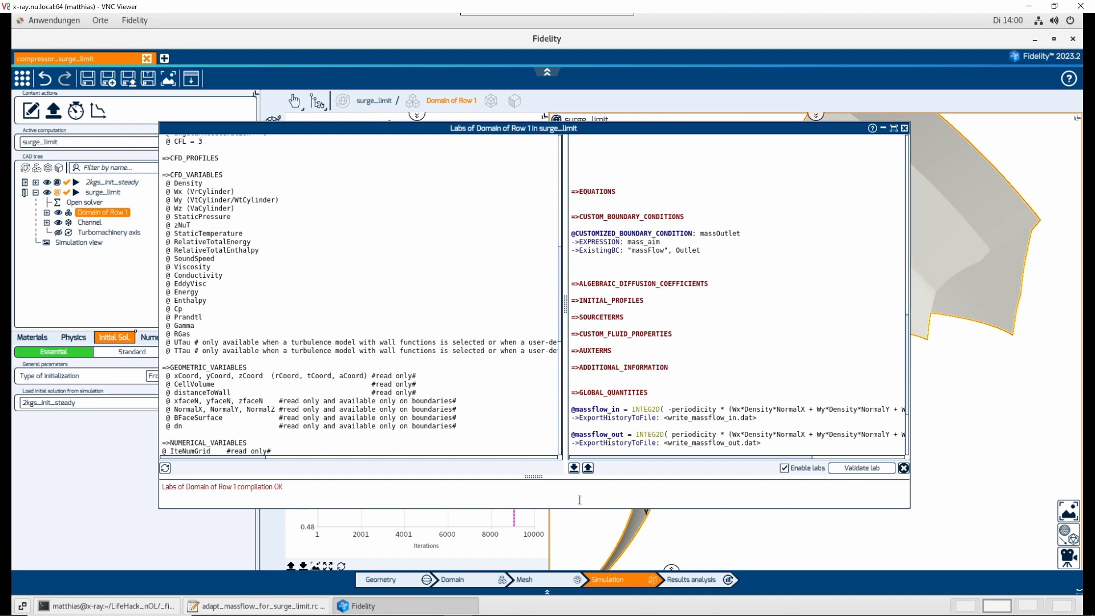
left_click(905, 129)
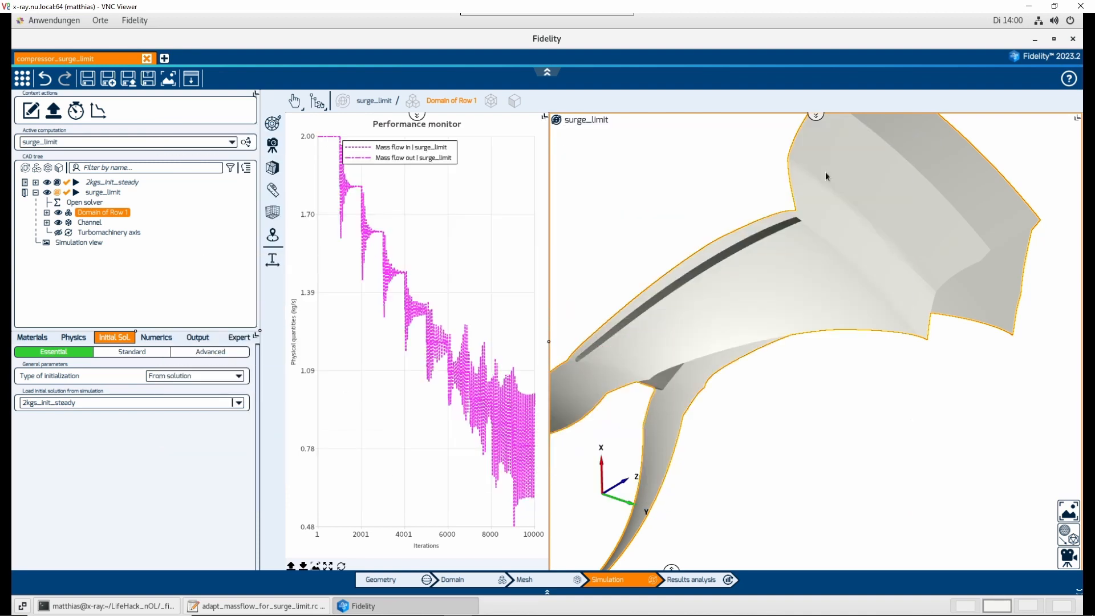
Step: Select the surge_limit computation in the CAD tree
left_click(112, 194)
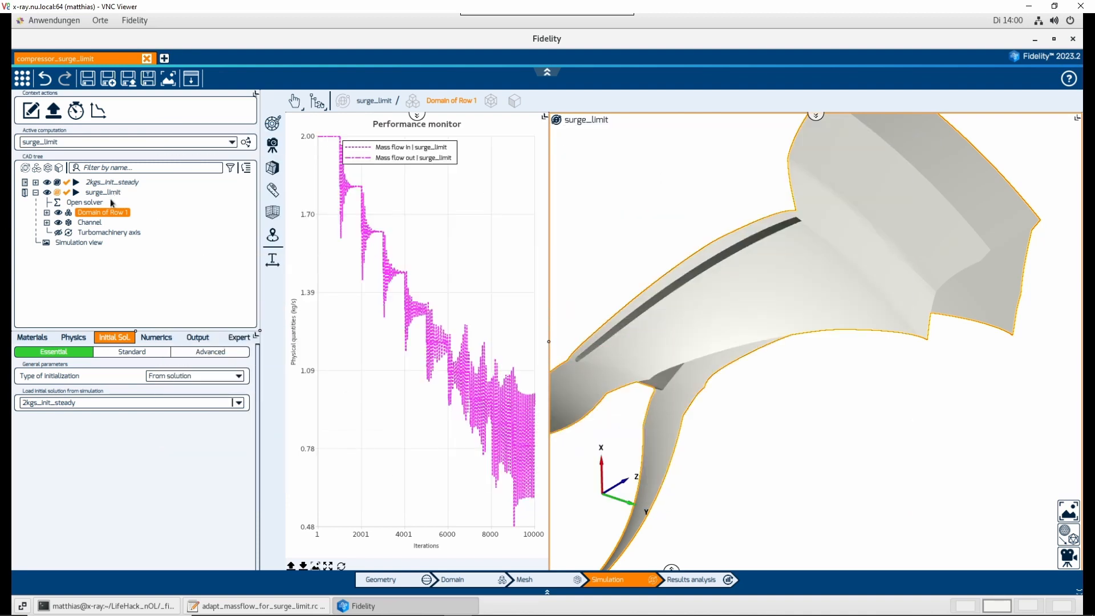